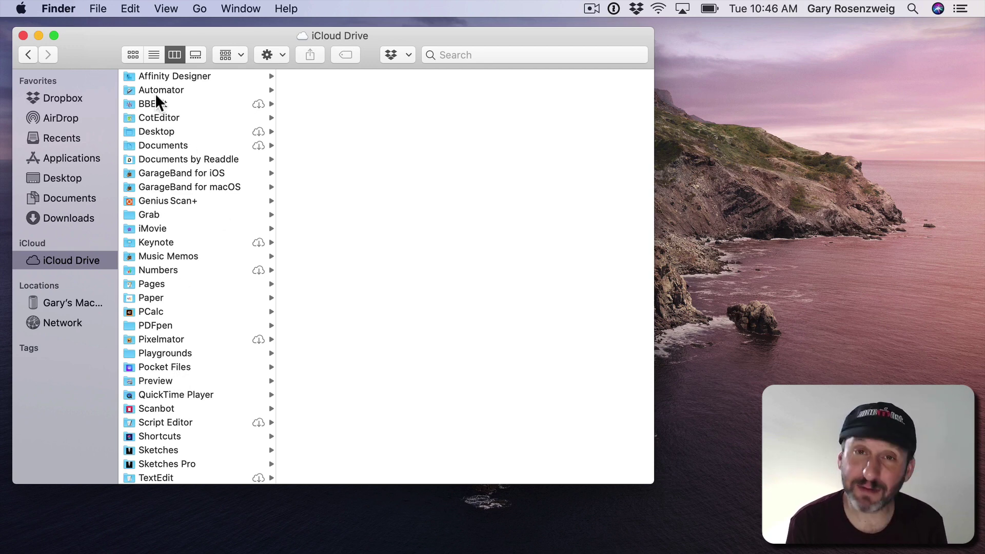
Add a new folder named 'Shared Test' to the iCloud Drive listing.
left_click(98, 9)
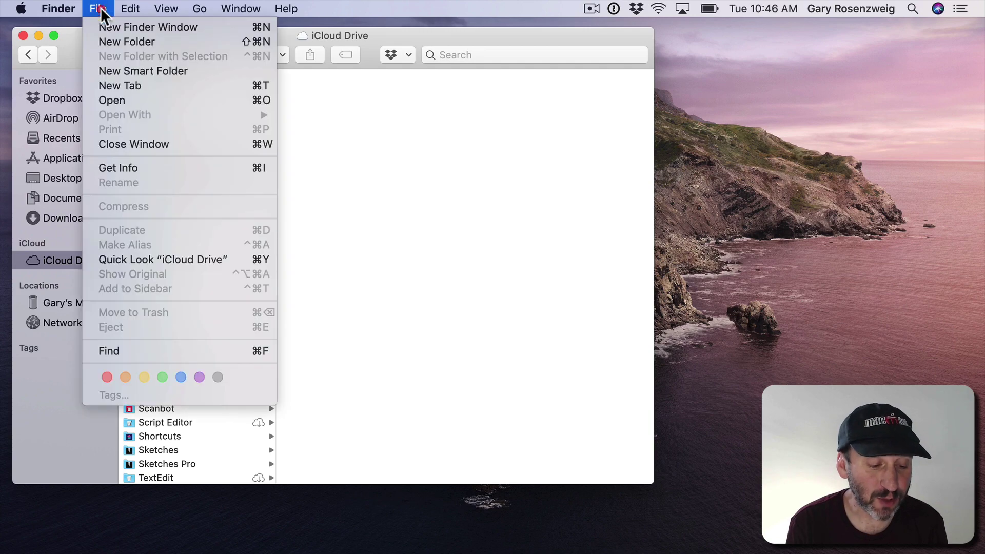
left_click(110, 41)
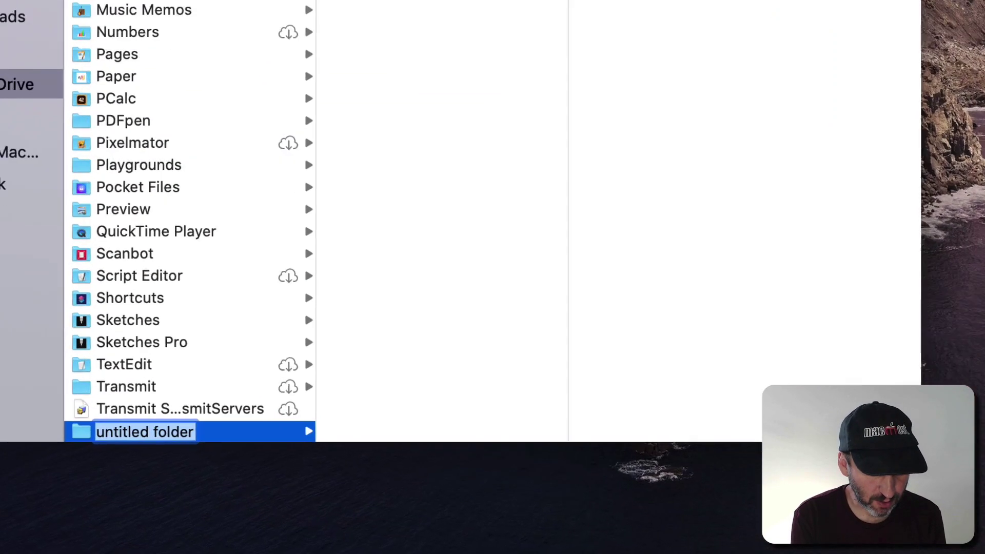
type("Shared Test")
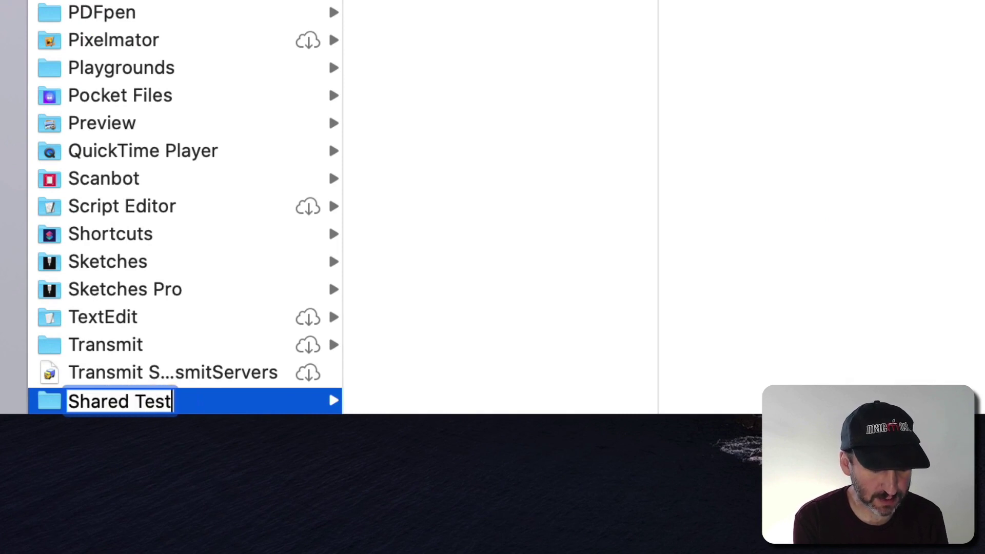
key("Return")
scroll(122, 33, "up", 3)
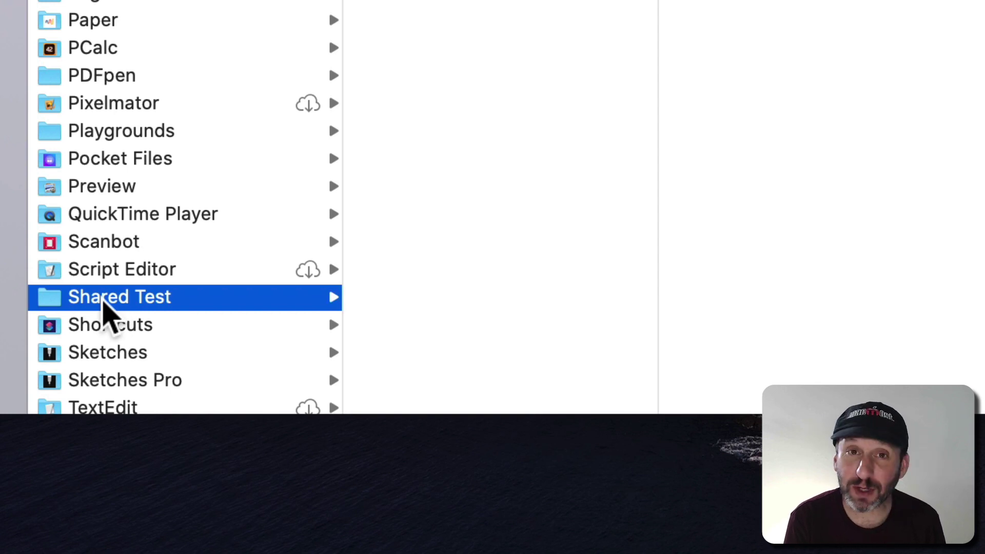
Choose Share > Add People for the Shared Test folder.
right_click(104, 304)
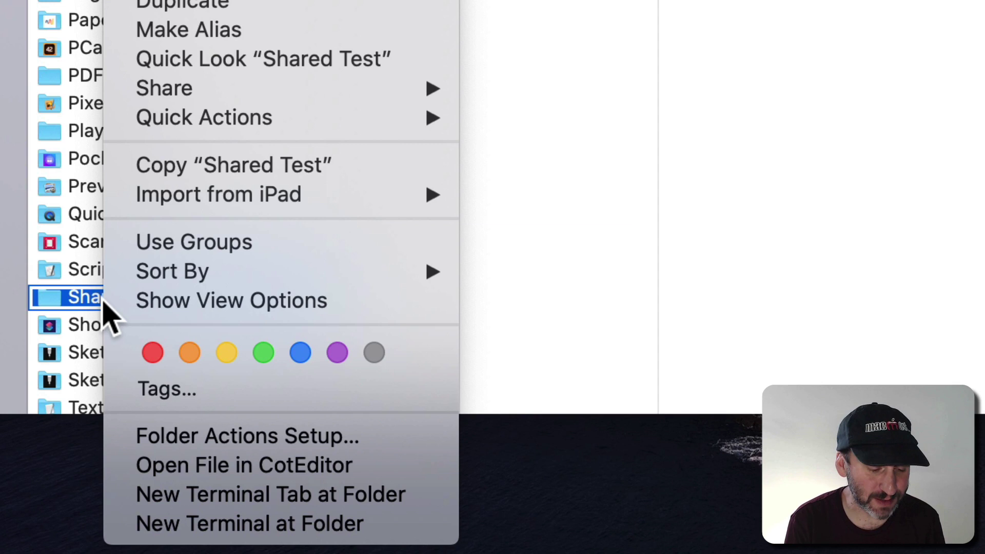
mouse_move(182, 100)
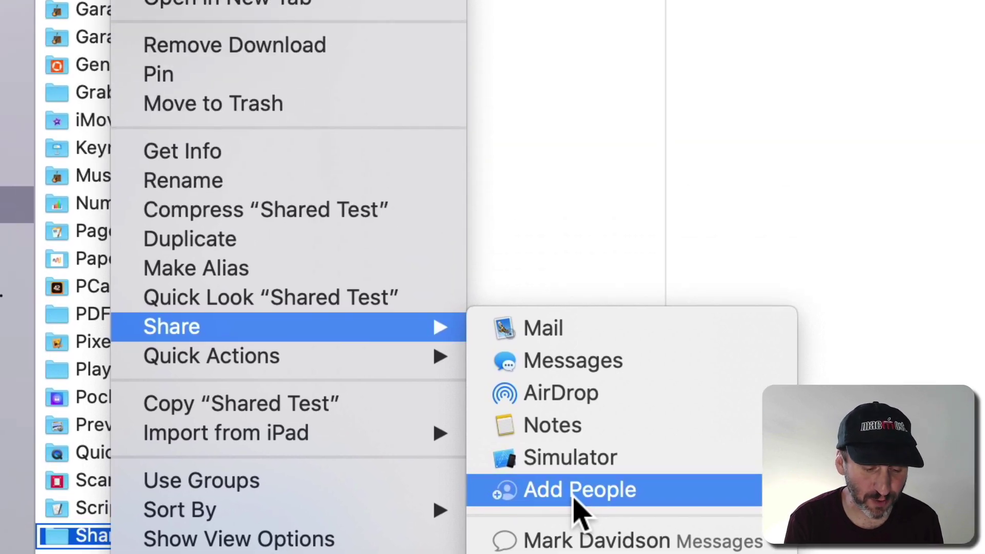
left_click(574, 492)
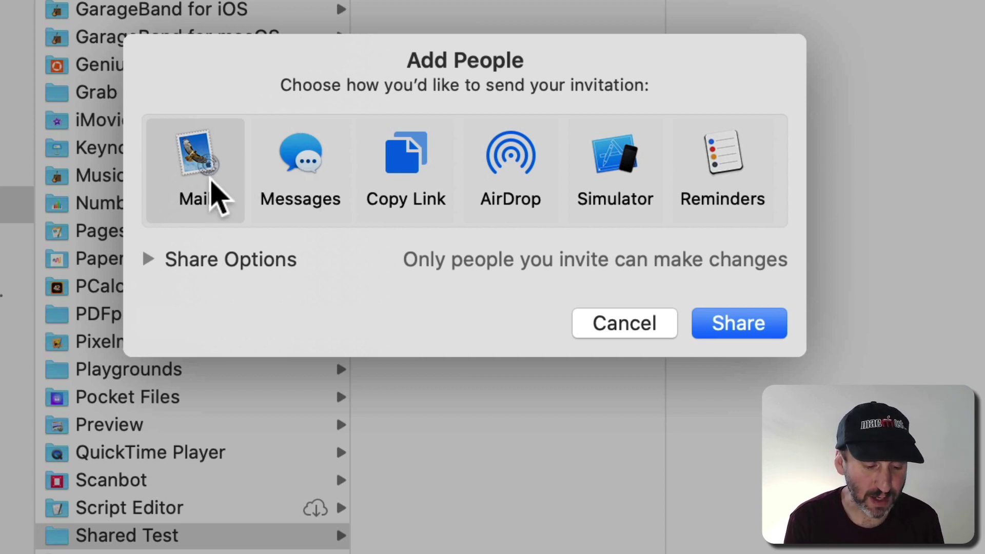
Pick Messages as the invite method and keep access to 'Only people you invite'.
left_click(378, 170)
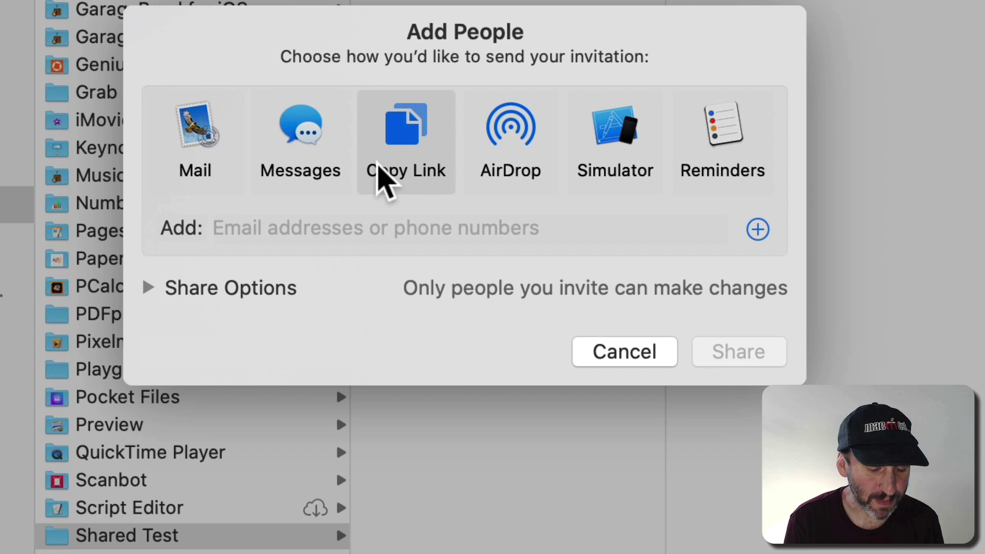
left_click(273, 150)
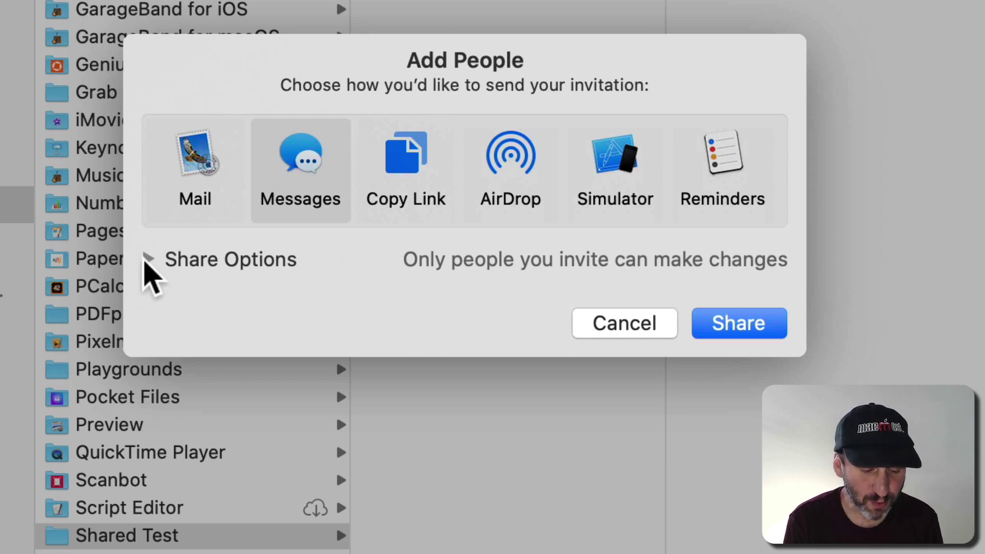
left_click(147, 258)
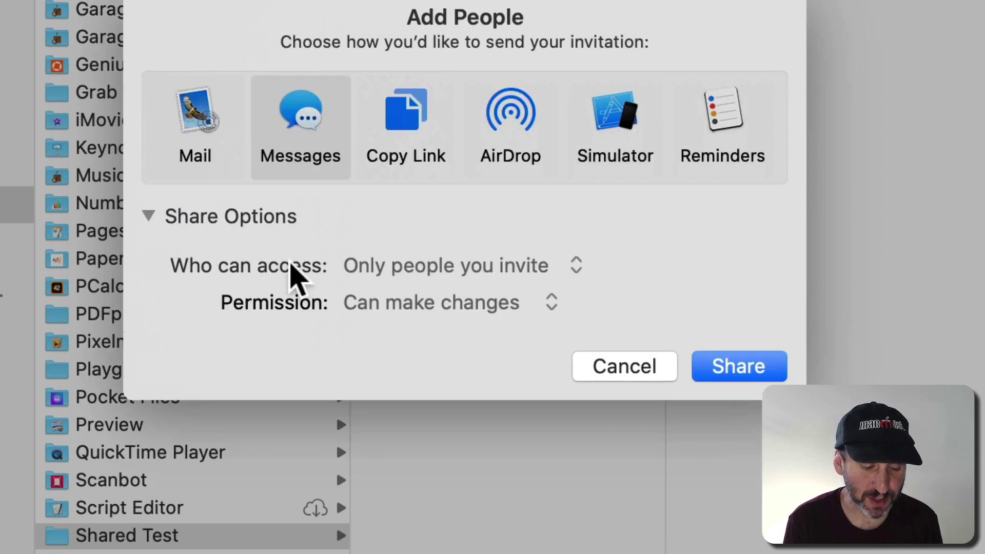
left_click(450, 261)
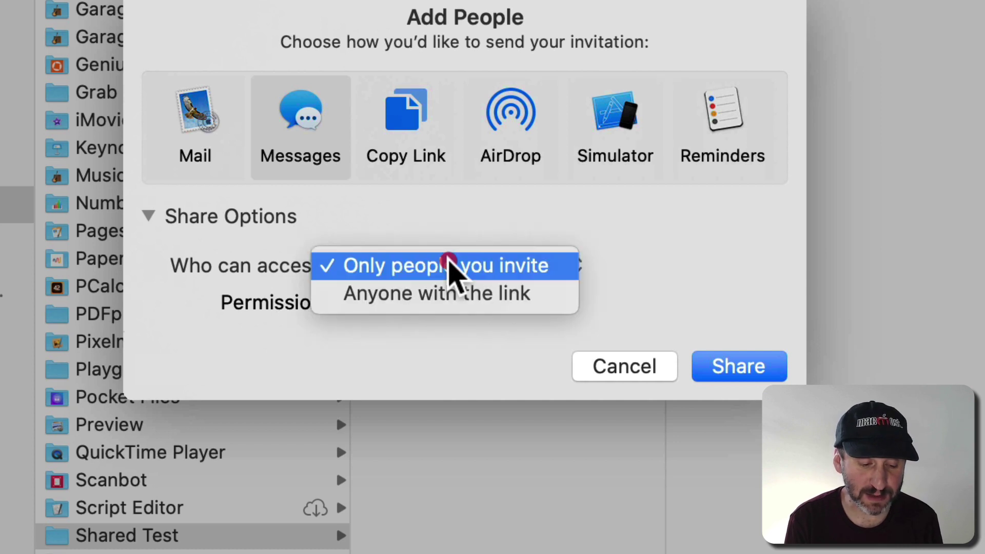
left_click_drag(448, 260, 407, 129)
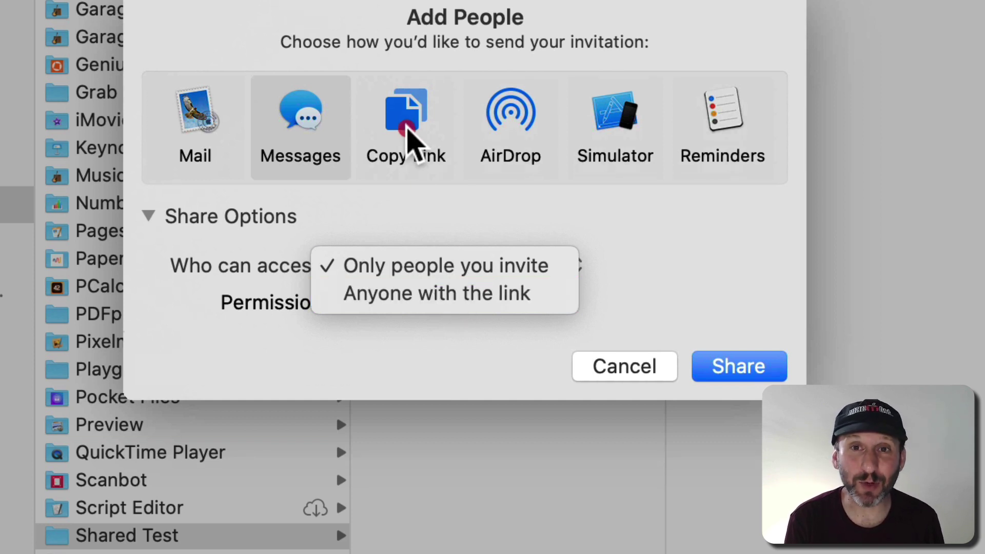
left_click_drag(406, 130, 424, 291)
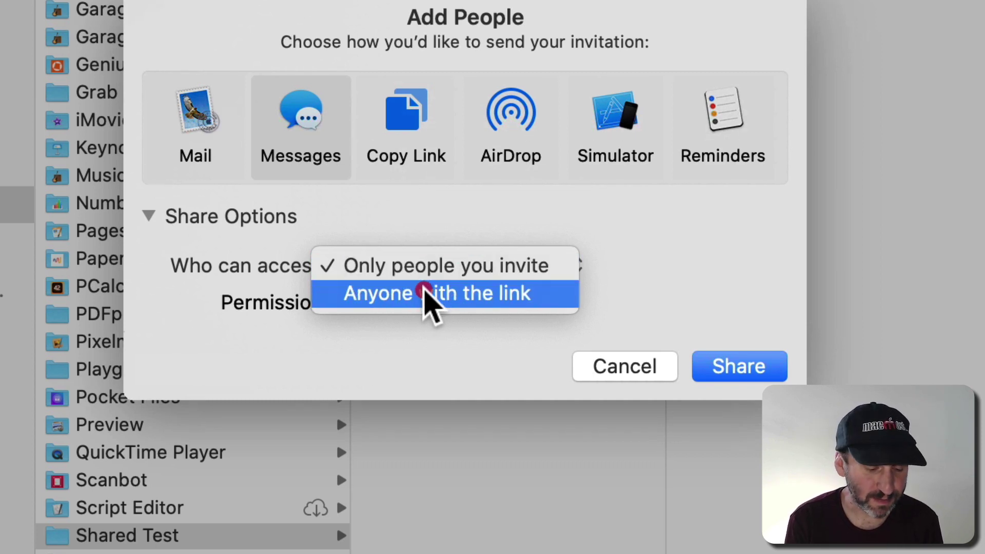
left_click_drag(424, 291, 403, 188)
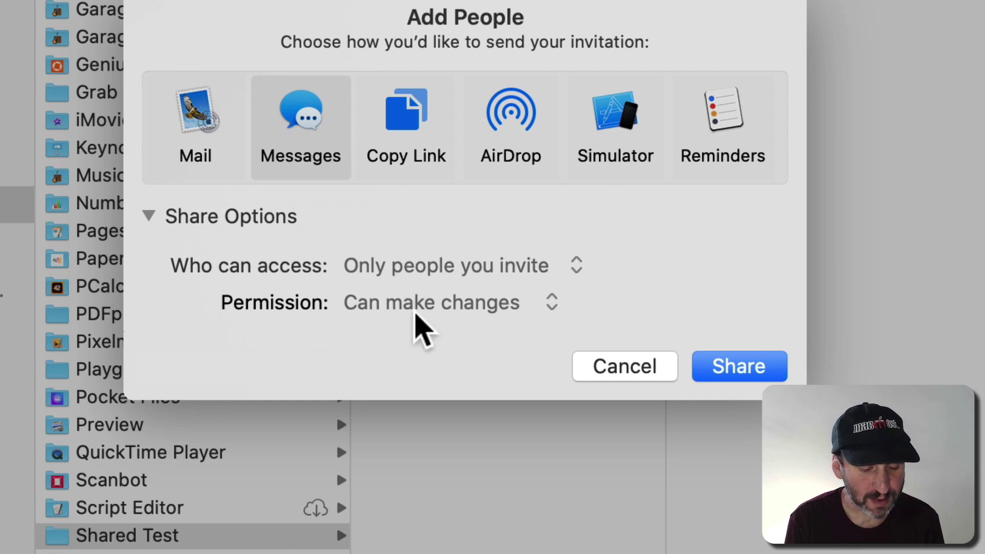
Keep the 'Can make changes' permission and share the folder.
left_click(430, 326)
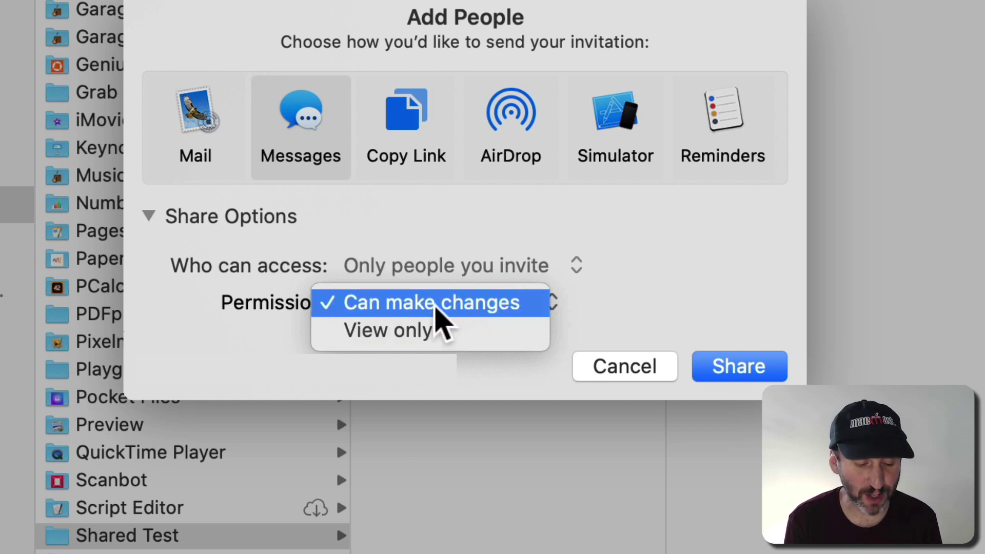
left_click(435, 306)
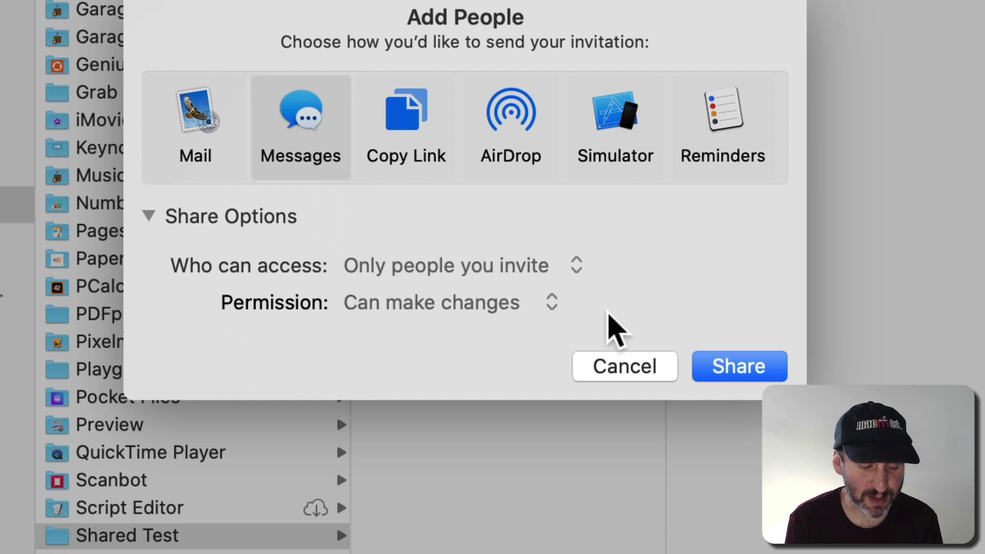
left_click(739, 369)
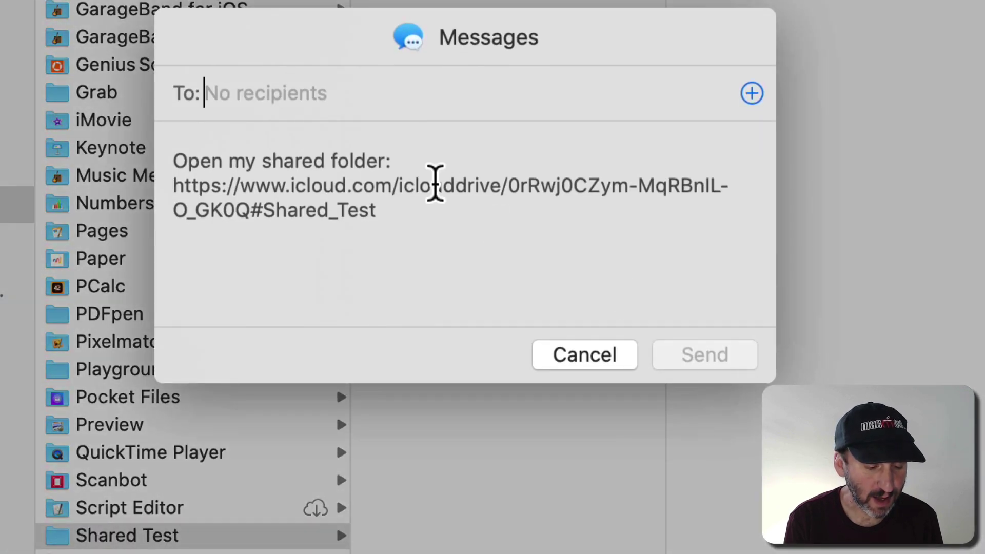
Address the message to the recipient and send the Shared Test folder link.
left_click(319, 92)
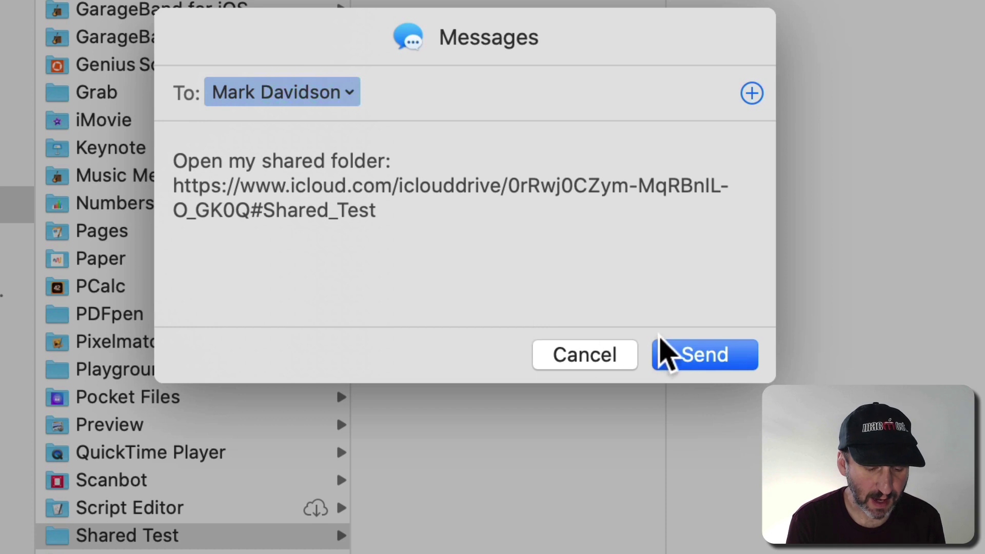
left_click(704, 353)
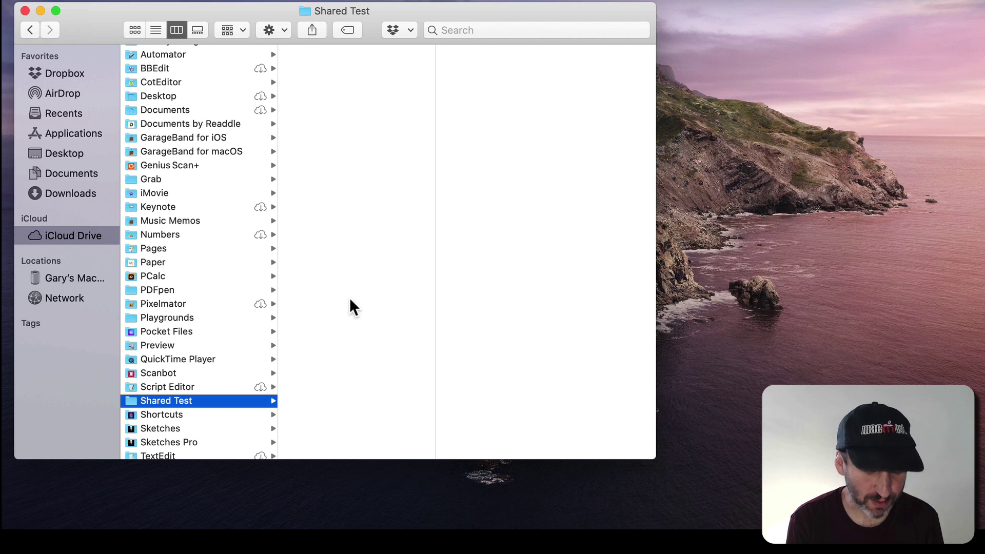
Launch TextEdit via Spotlight and type 'This is a test.' in a new document.
key("super+space")
type("text")
key("Return")
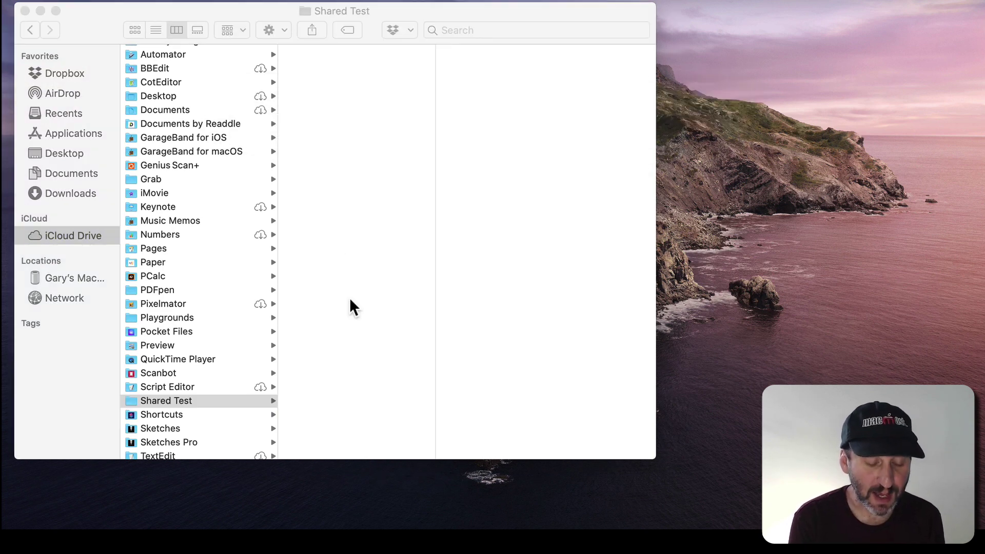
key("super+n")
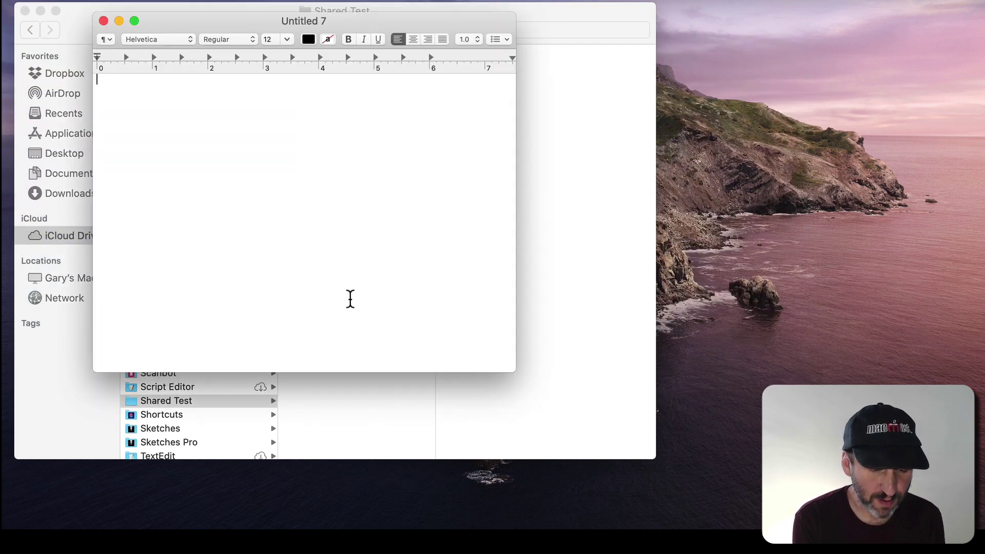
type("This is a test.")
Save the document as test1 in iCloud Drive > Shared Test and close it.
key("super+s")
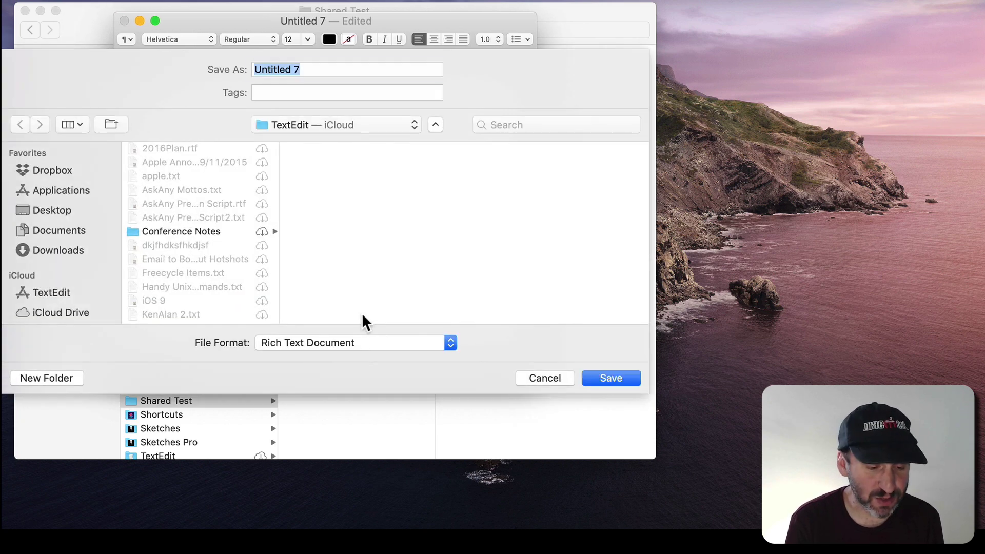
left_click(68, 312)
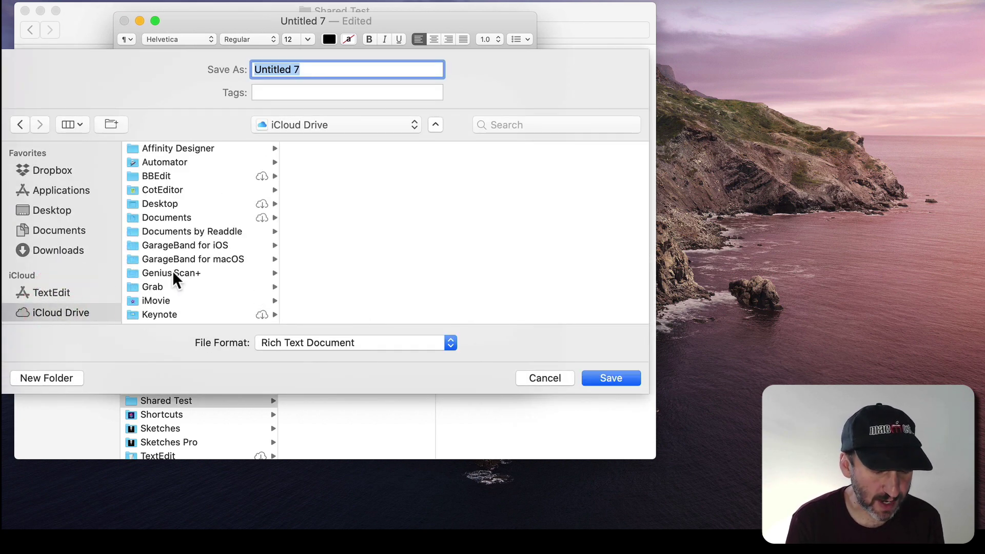
scroll(172, 269, "down", 10)
left_click(165, 280)
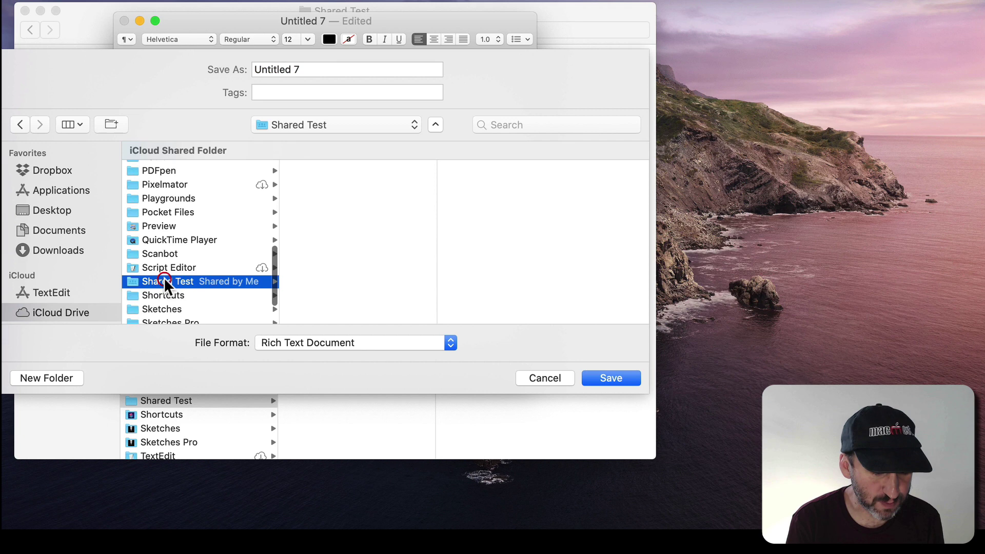
left_click_drag(302, 73, 208, 73)
type("test1")
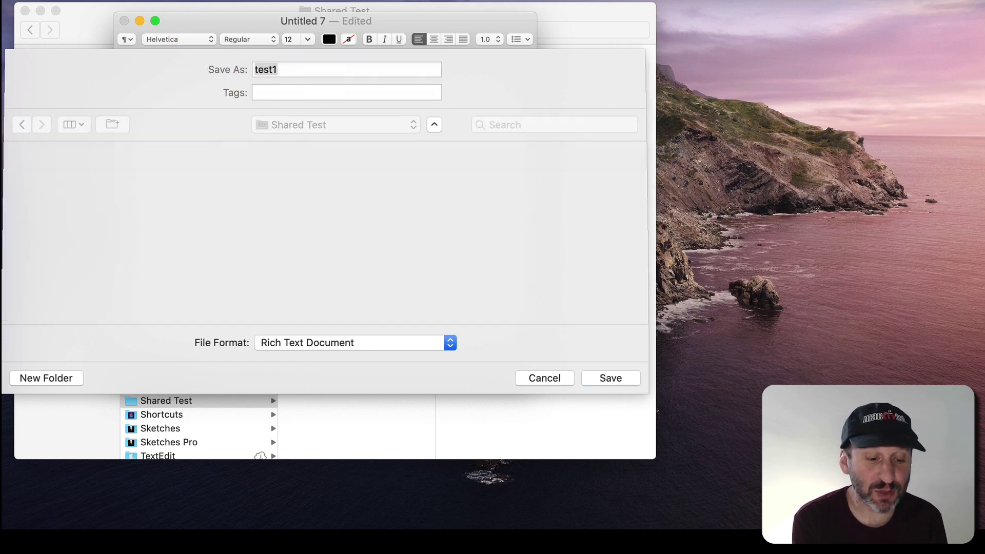
key("Return")
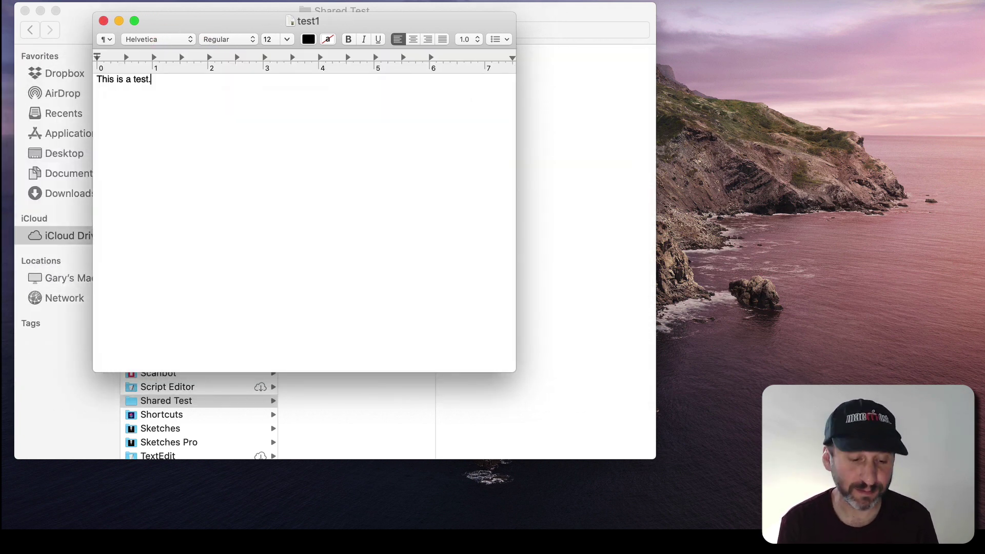
left_click(103, 20)
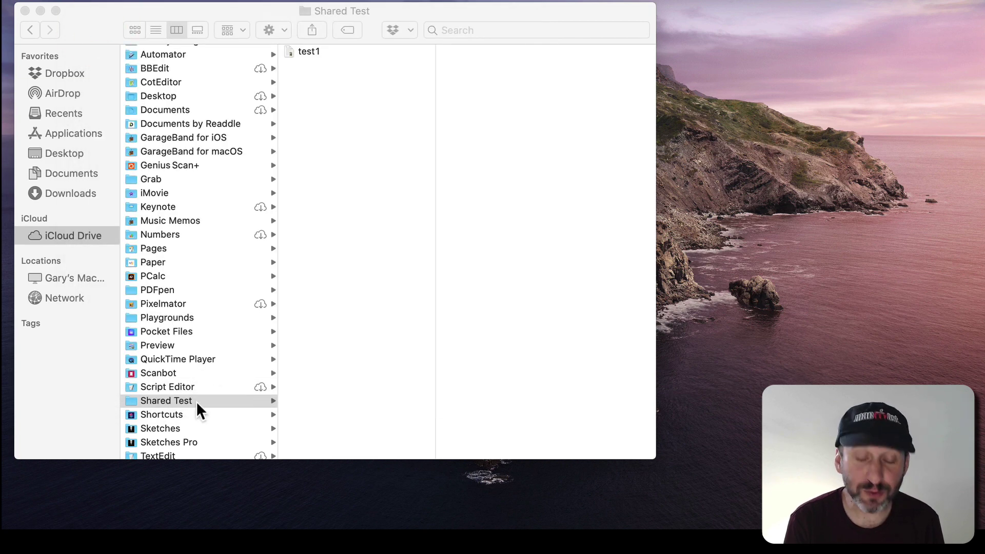
Bring Finder forward, then the Messages conversation holding the Shared Test link.
left_click(324, 130)
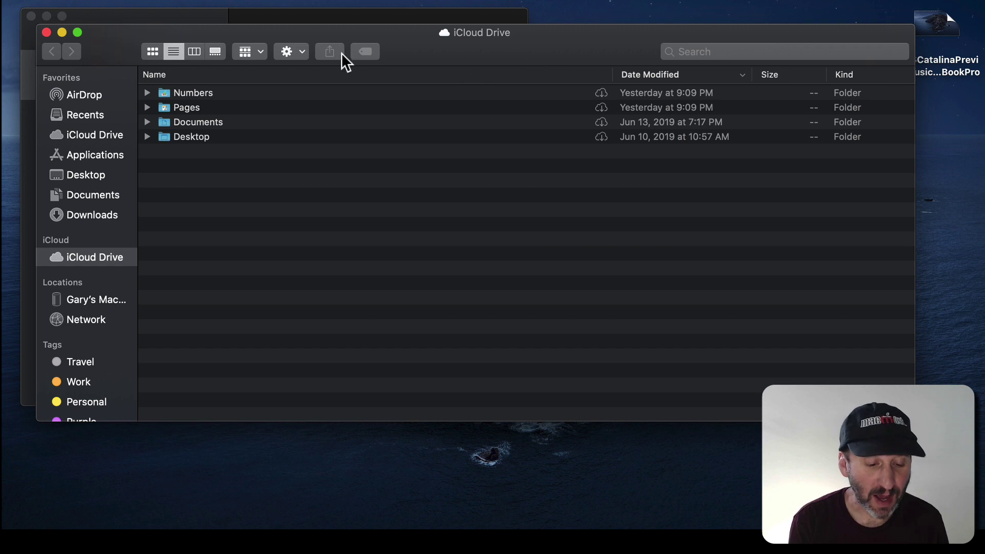
left_click(139, 14)
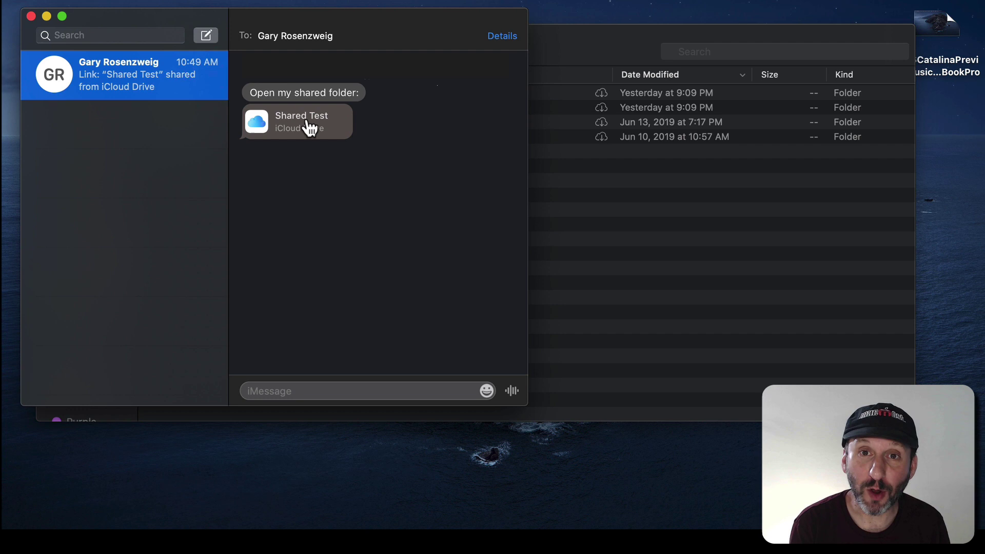
Open the Shared Test link, accept the invitation, and move the folder window aside.
mouse_move(309, 129)
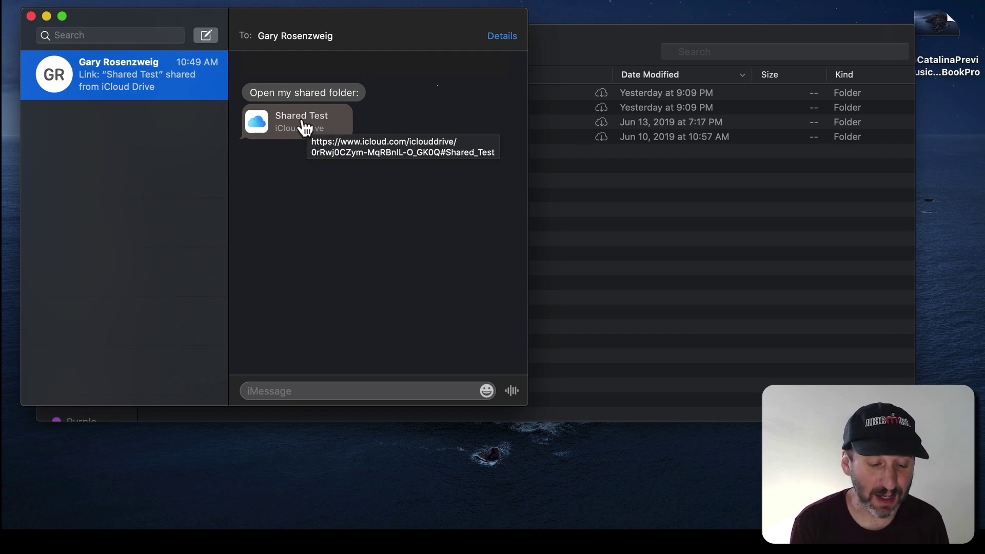
left_click(304, 127)
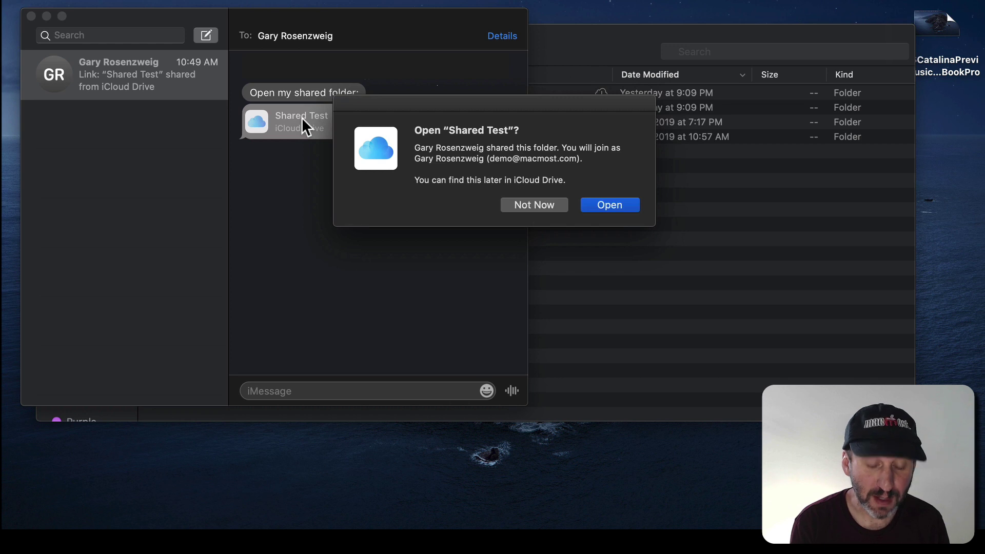
left_click(611, 206)
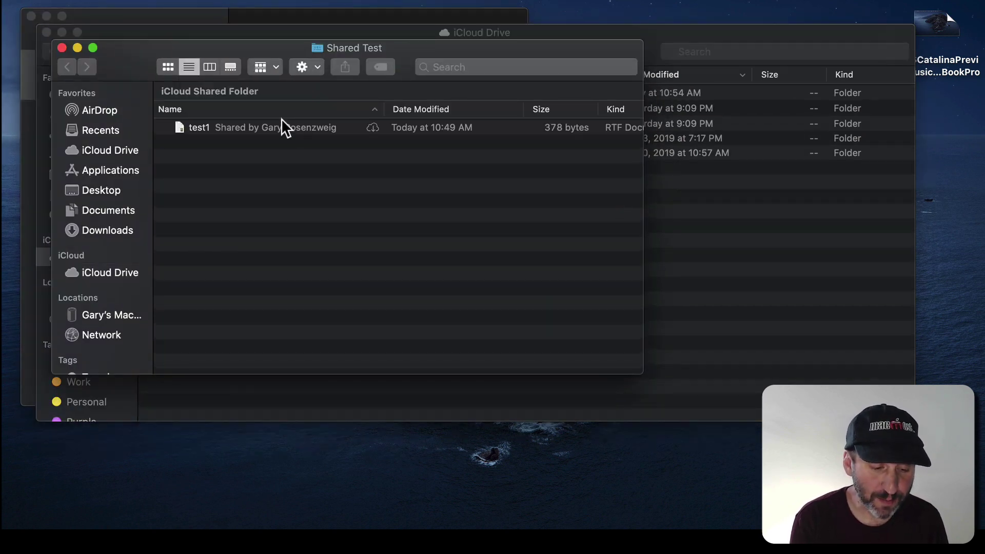
left_click_drag(202, 57, 313, 264)
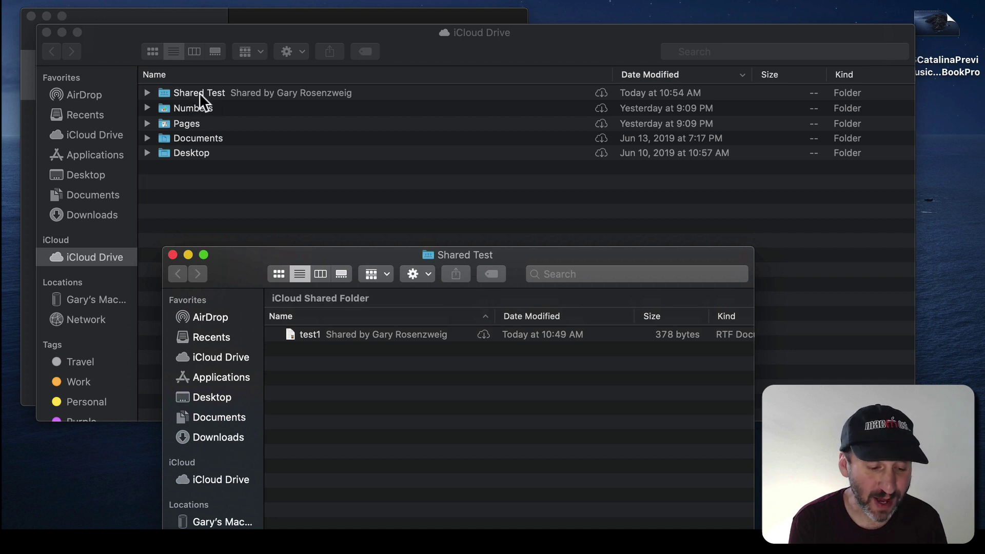
Close the separate Shared Test window, expand Shared Test in iCloud Drive, and select test1.
left_click_drag(248, 265, 231, 106)
left_click(149, 97)
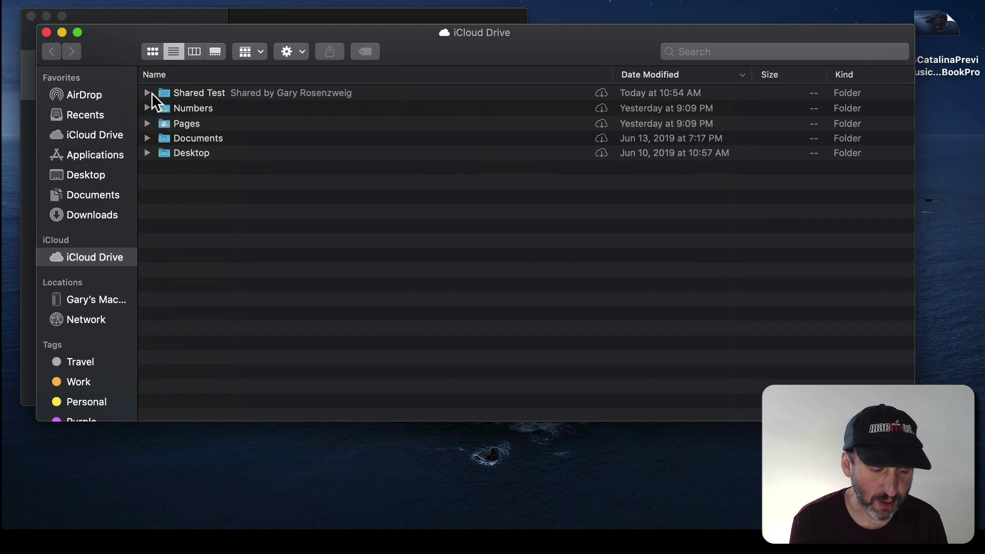
left_click(147, 93)
left_click(235, 106)
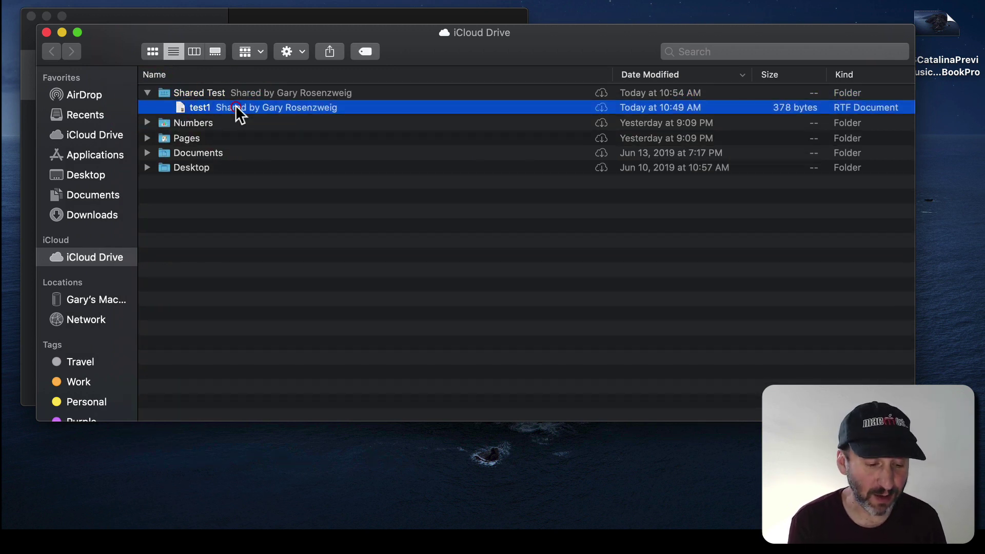
Open test1, add 'This is another line.' below 'This is a test.', and close it.
double_click(236, 106)
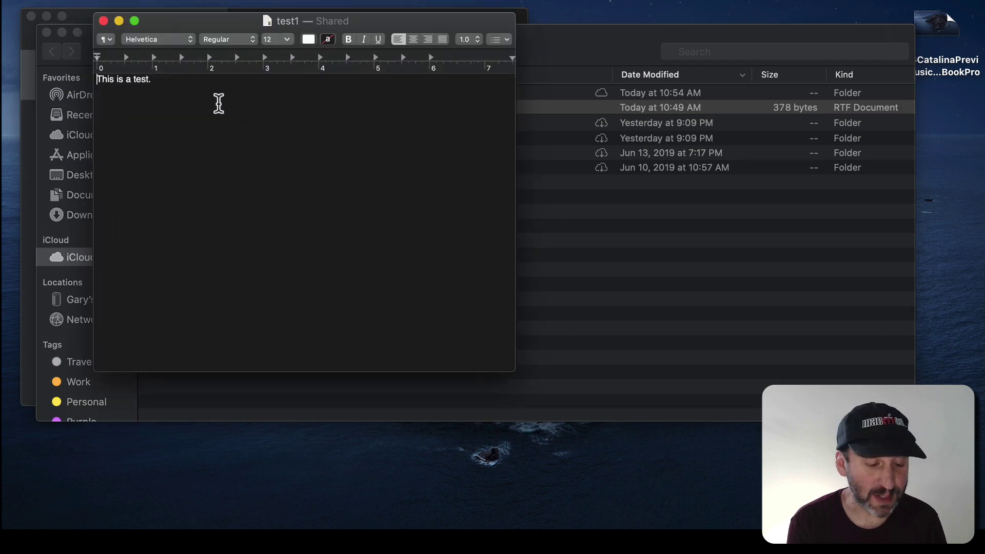
left_click(219, 104)
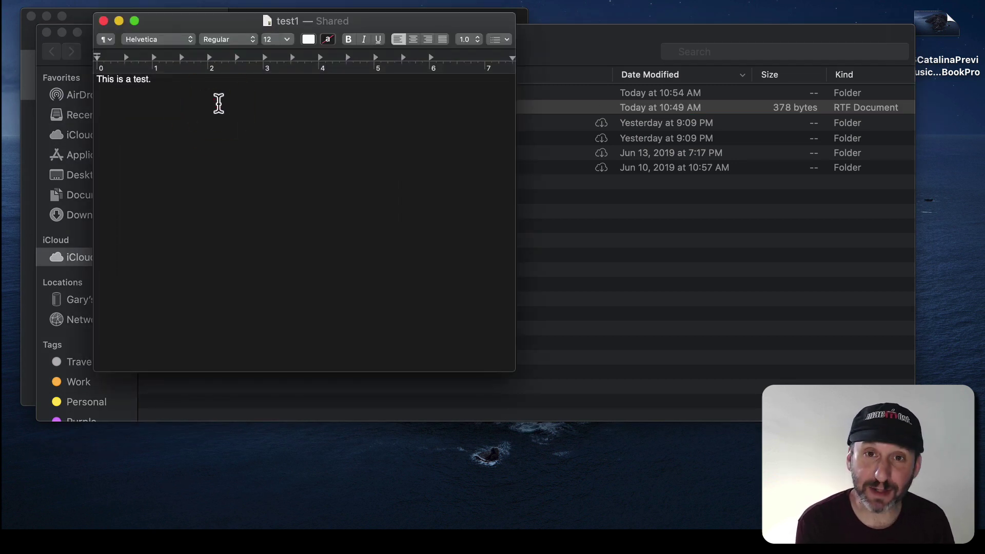
key("Return")
type("This is another line.")
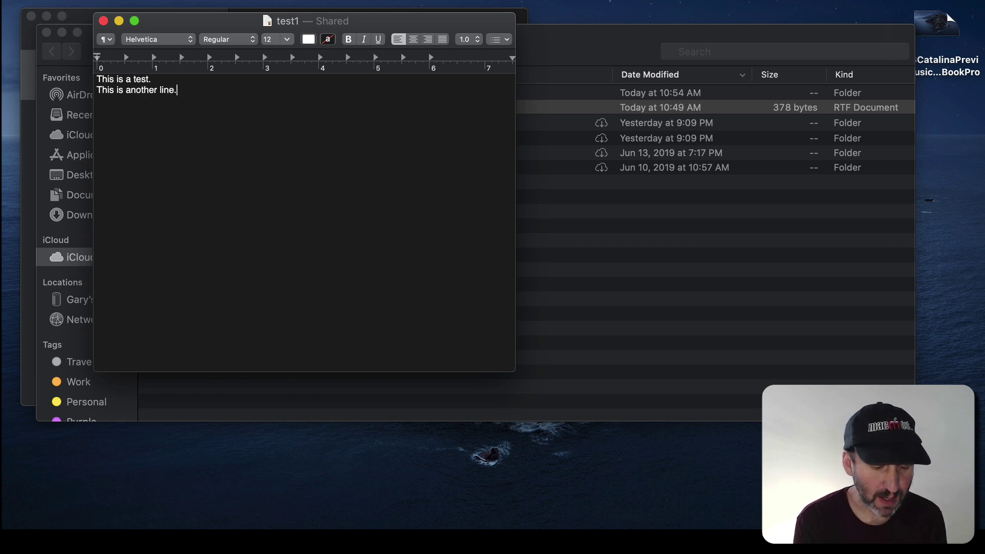
key("super+w")
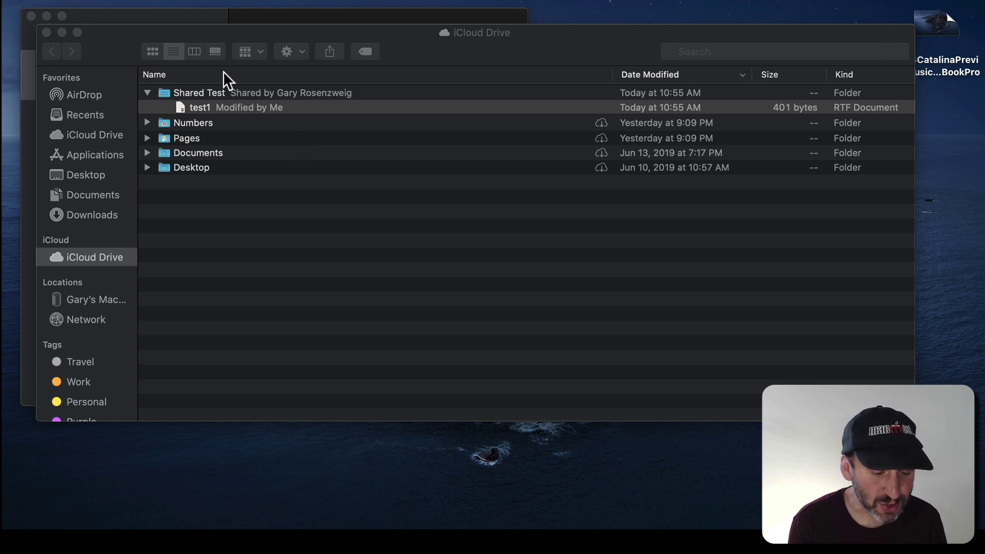
Write 'This is another test' in a new document, save it as test2 in Shared Test, and close it.
key("super+n")
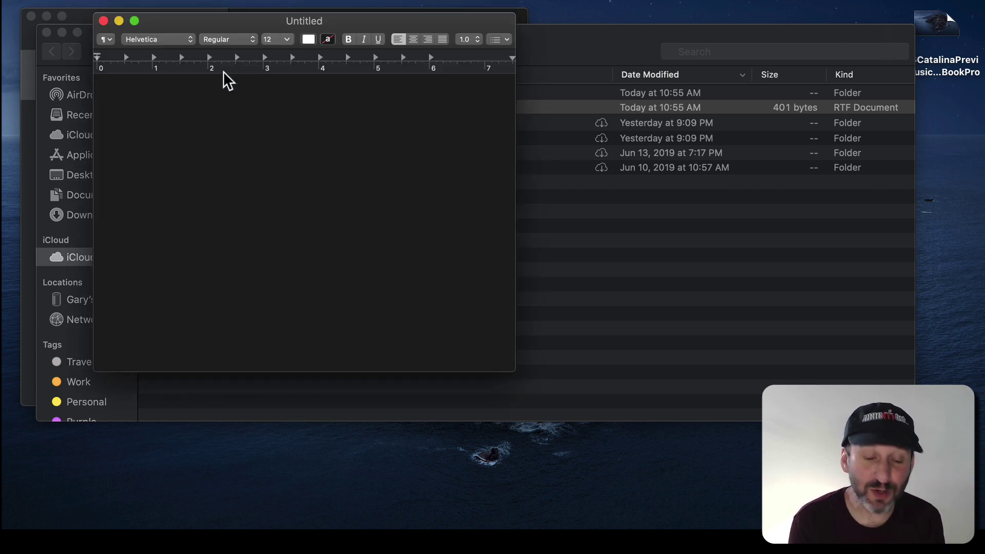
type("This is another test.")
key("super+s")
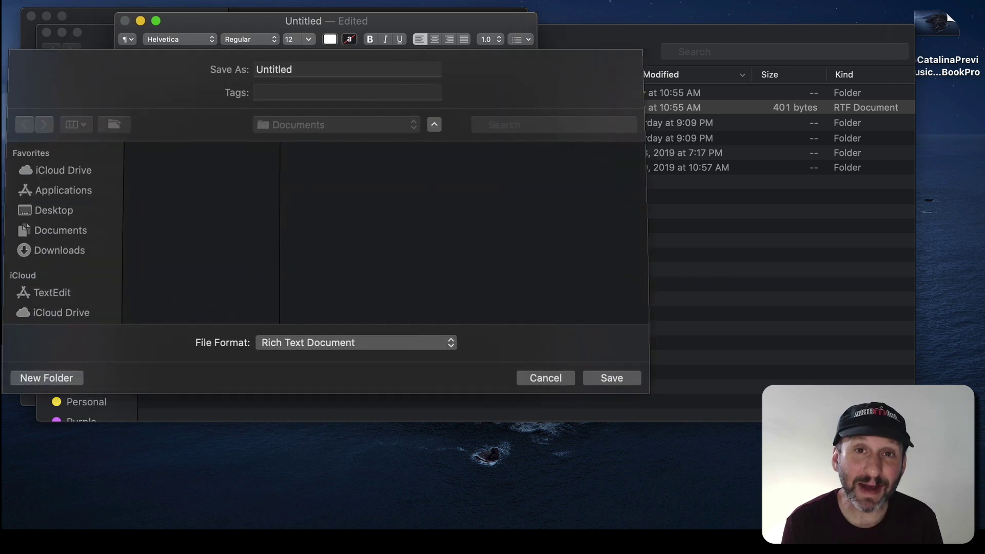
double_click(293, 67)
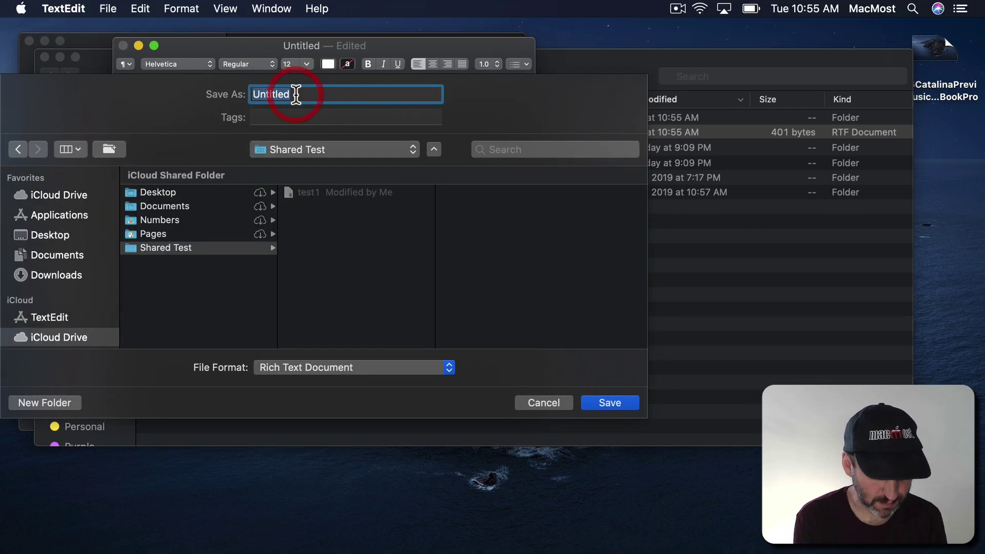
type("test2")
key("Return")
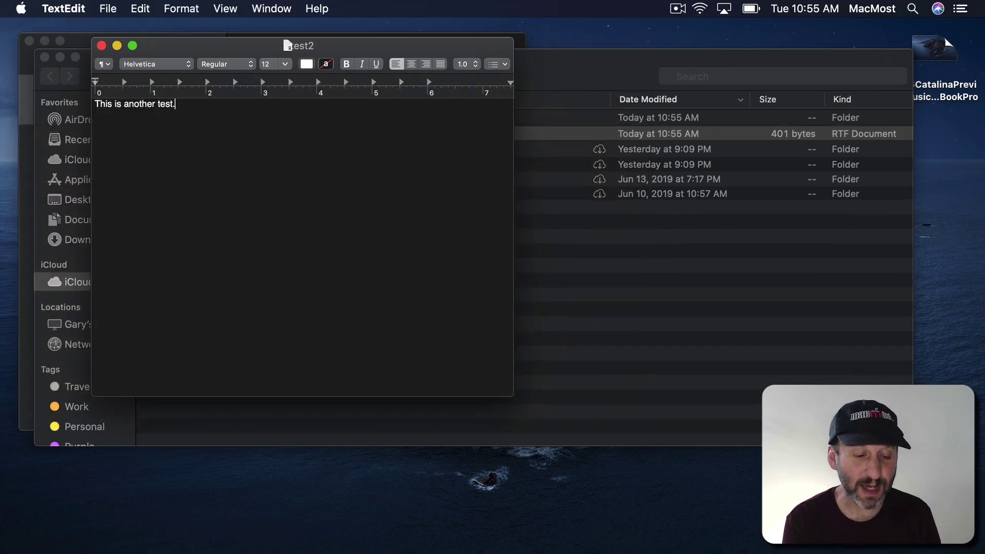
left_click(116, 47)
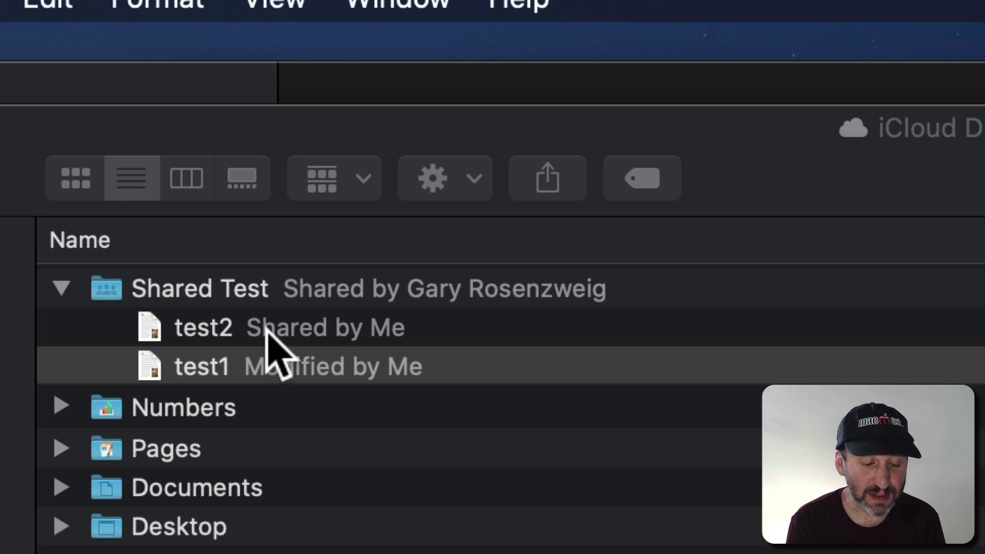
Select test2 and then test1 to confirm both files are in Shared Test.
left_click(308, 333)
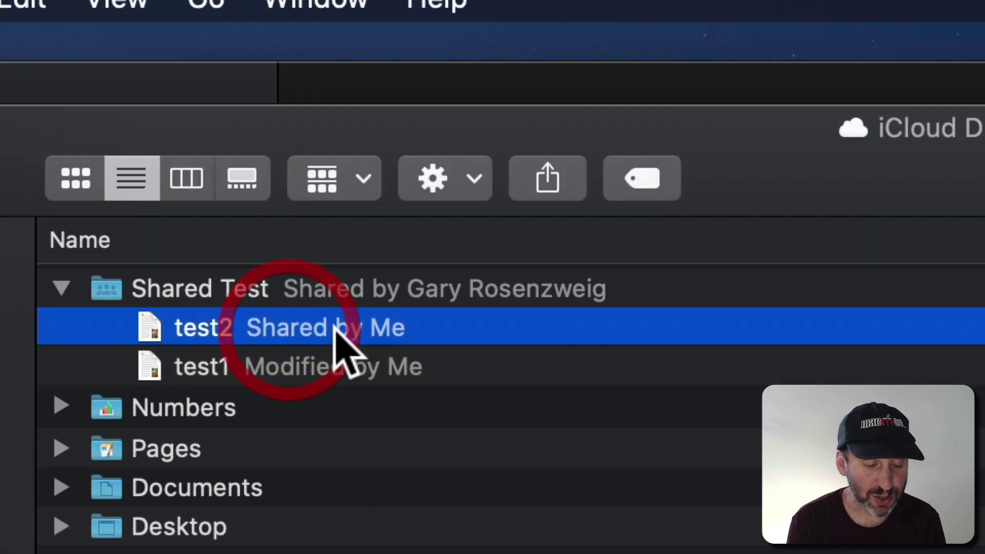
left_click(323, 370)
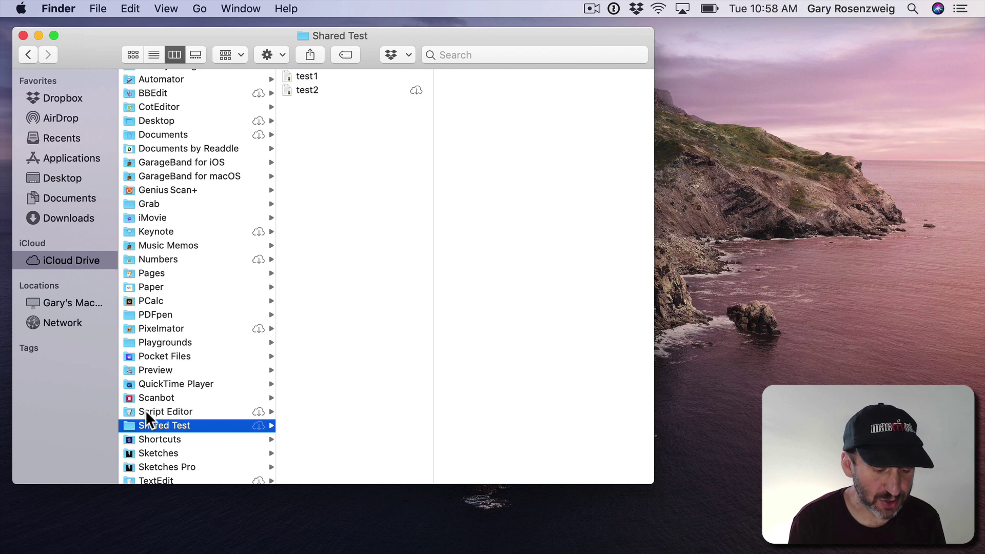
Preview and open test1 to confirm it contains the added line, then close it.
left_click(306, 78)
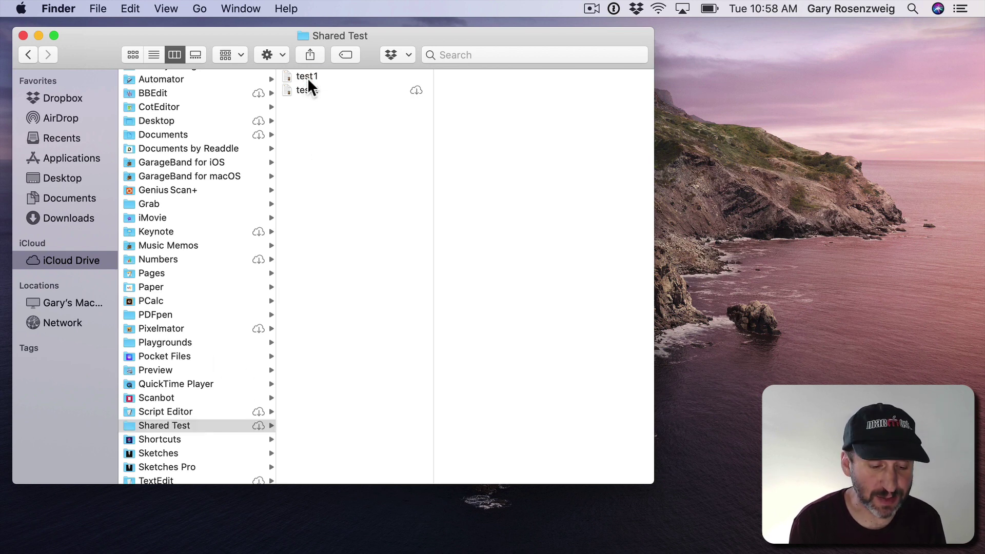
double_click(360, 78)
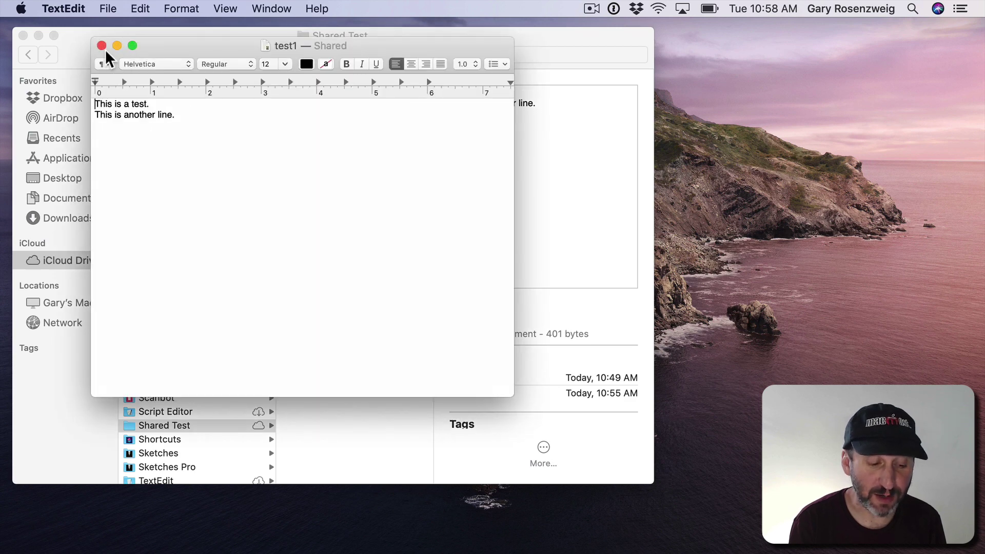
left_click(103, 46)
Preview test2 reading 'This is another test.' and show Shared Test as a list.
left_click(299, 82)
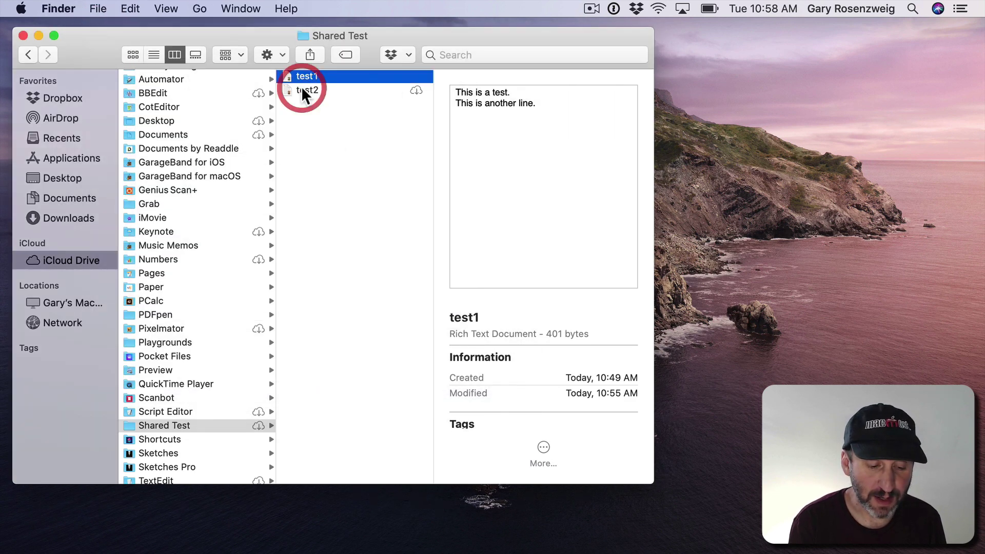
left_click(323, 93)
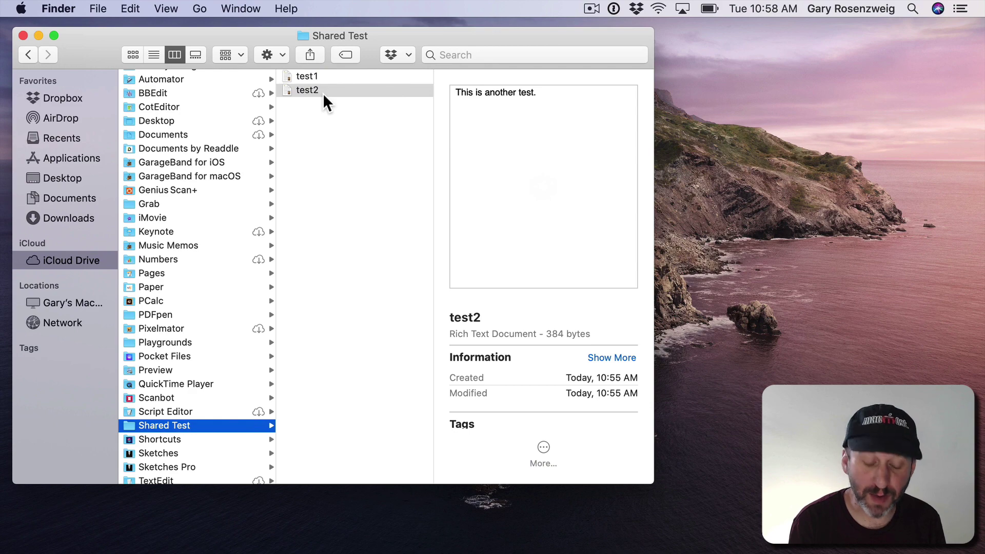
left_click(324, 125)
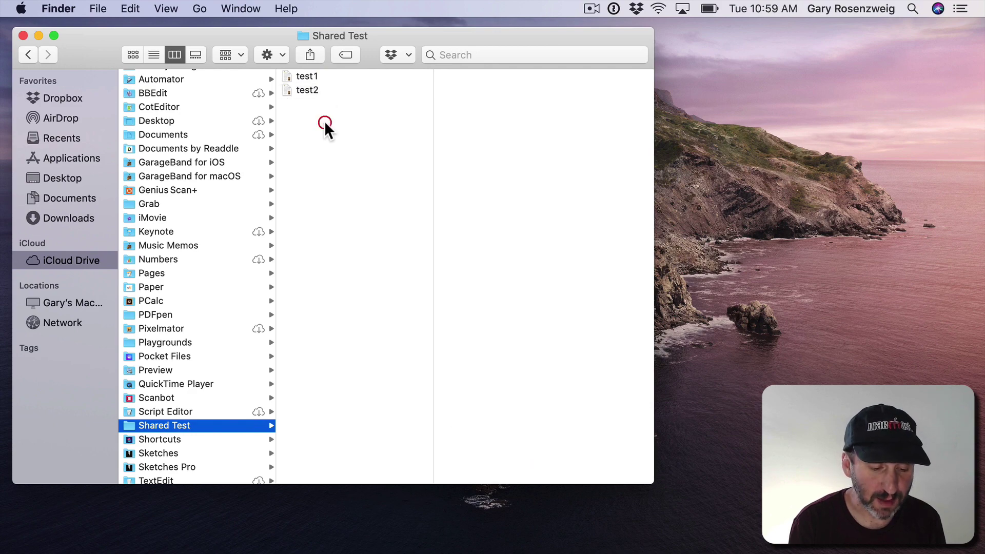
left_click(154, 54)
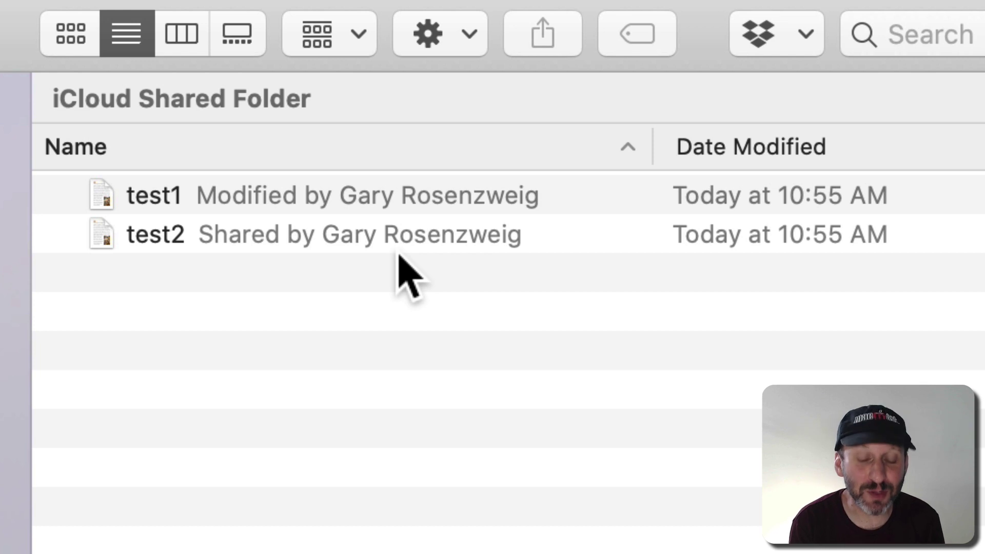
Return to column view and open the Show People sharing panel for Shared Test.
key("super+3")
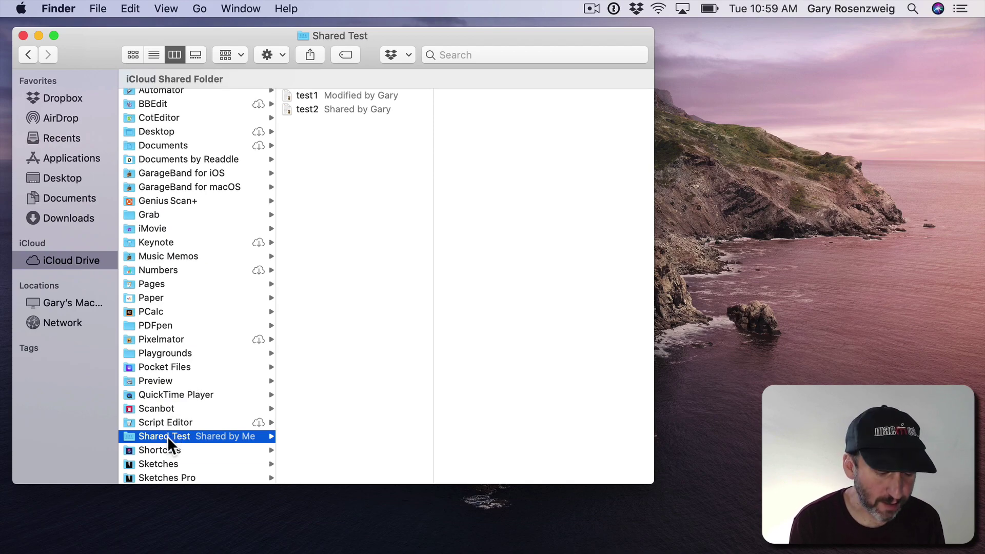
right_click(168, 436)
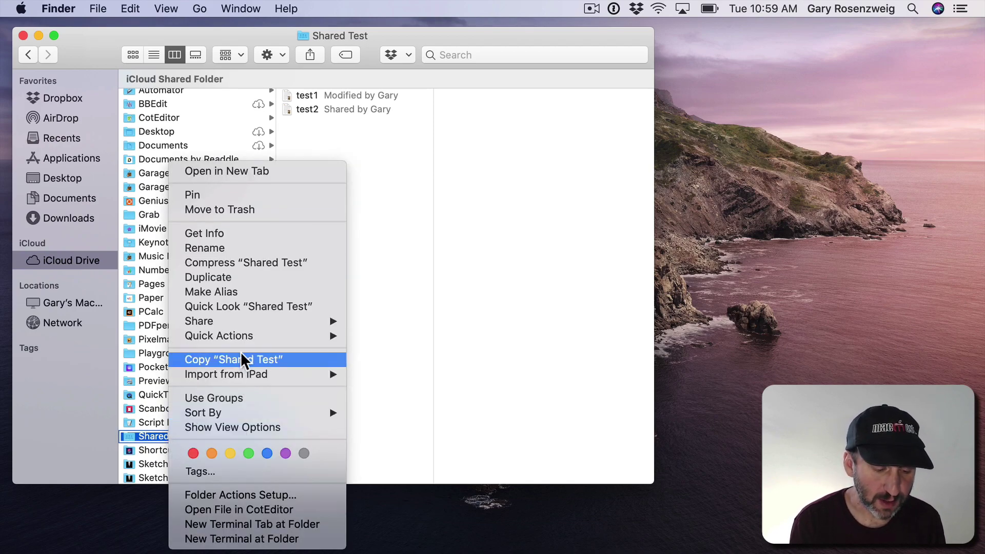
mouse_move(248, 321)
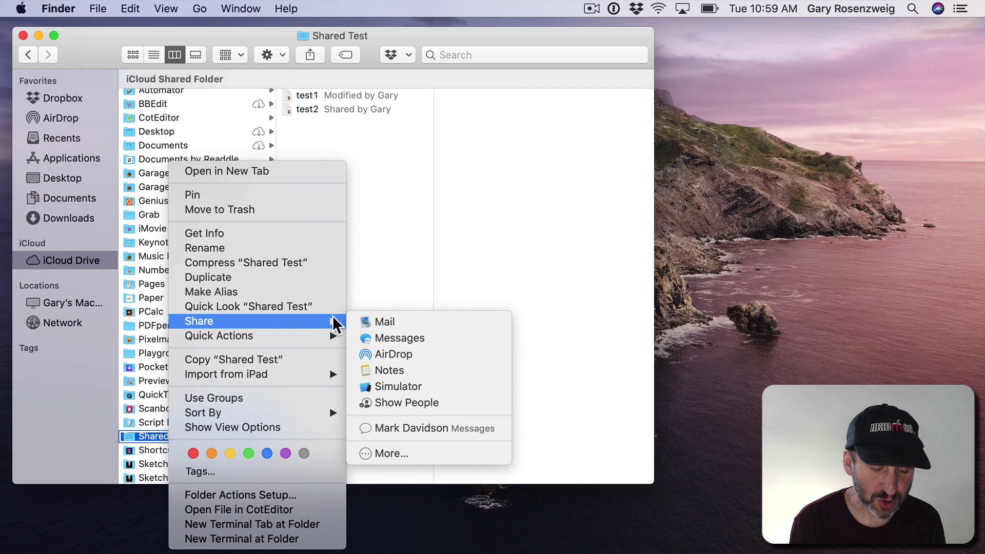
left_click(401, 403)
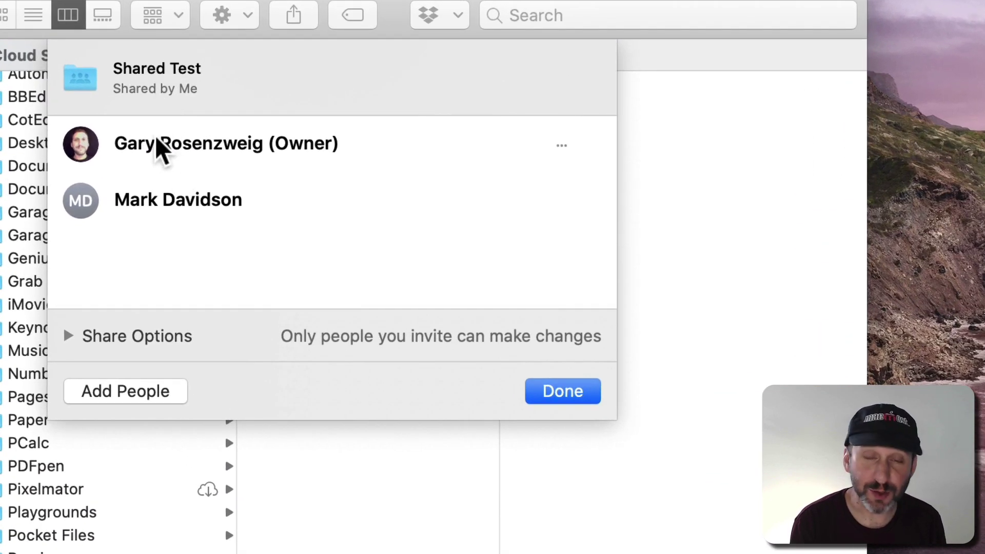
Review the invited participant's access options, expand Share Options, and copy the folder link.
left_click(165, 199)
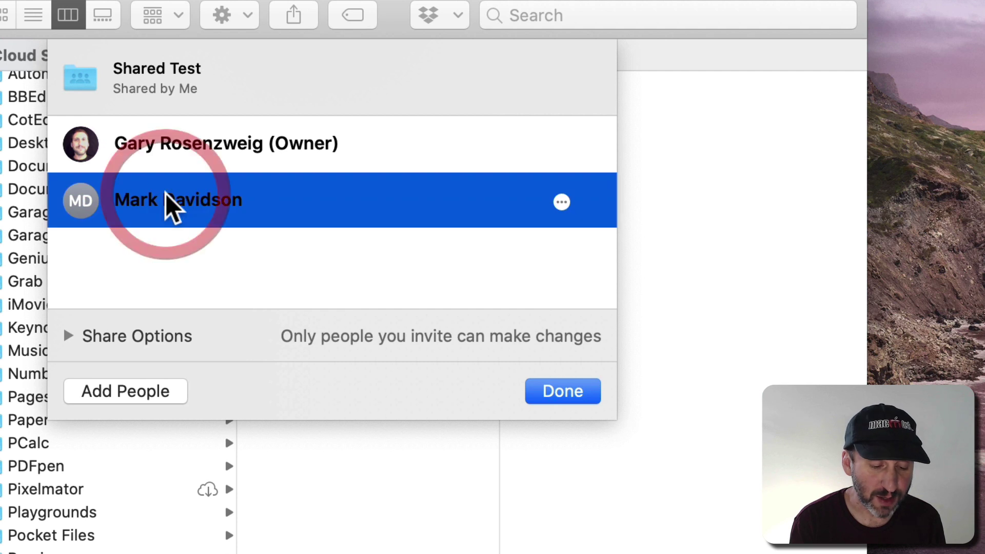
left_click(559, 203)
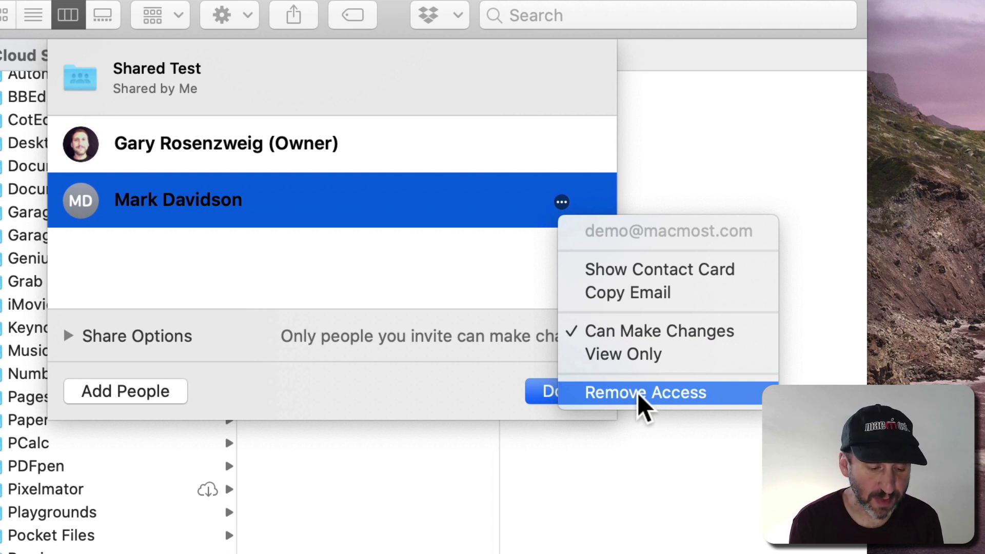
left_click(429, 248)
left_click(71, 340)
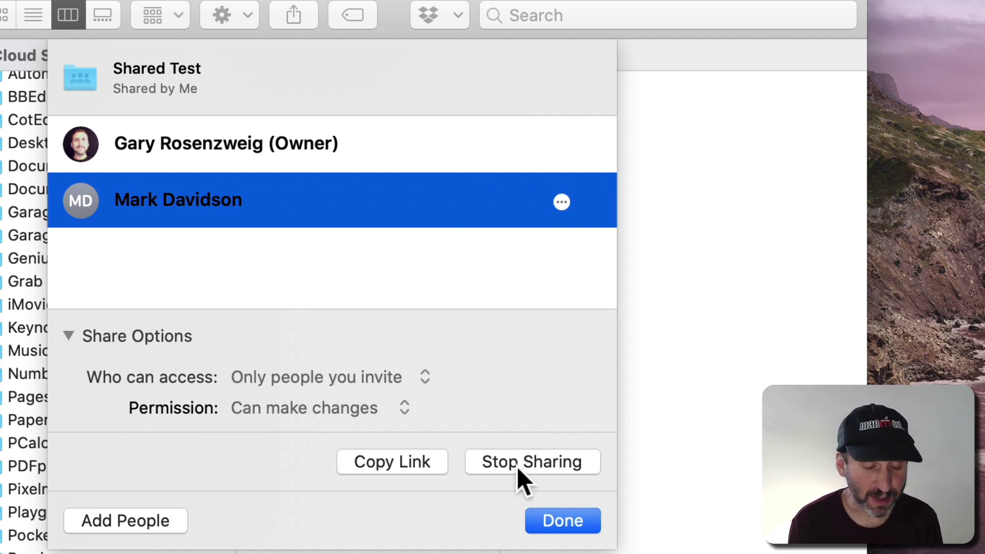
left_click(380, 461)
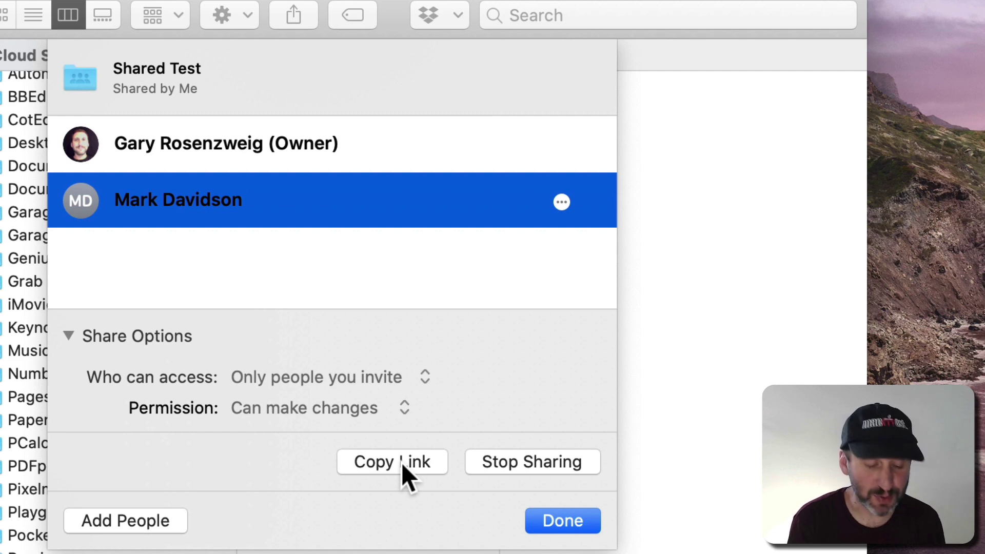
Open the Add People invitation options for the Shared Test folder.
left_click(125, 519)
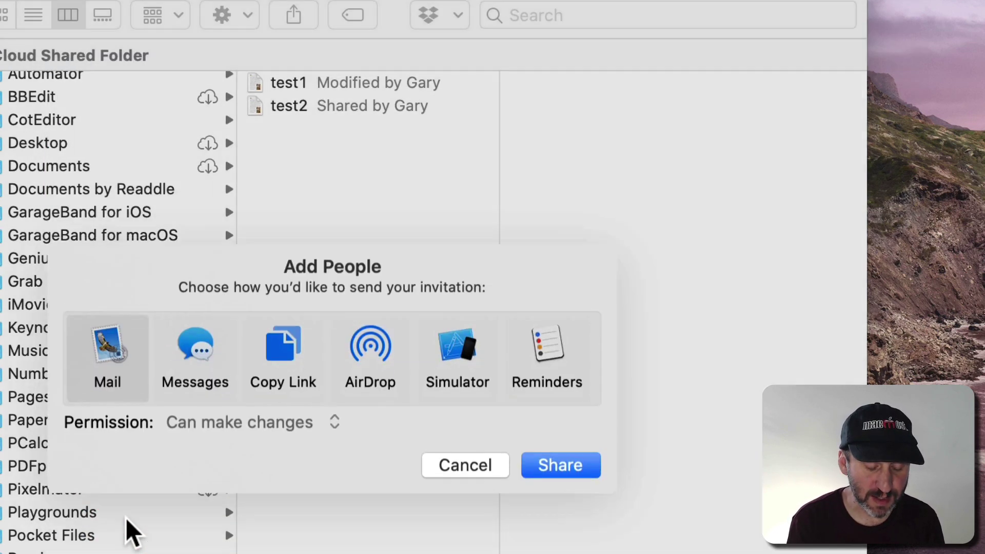